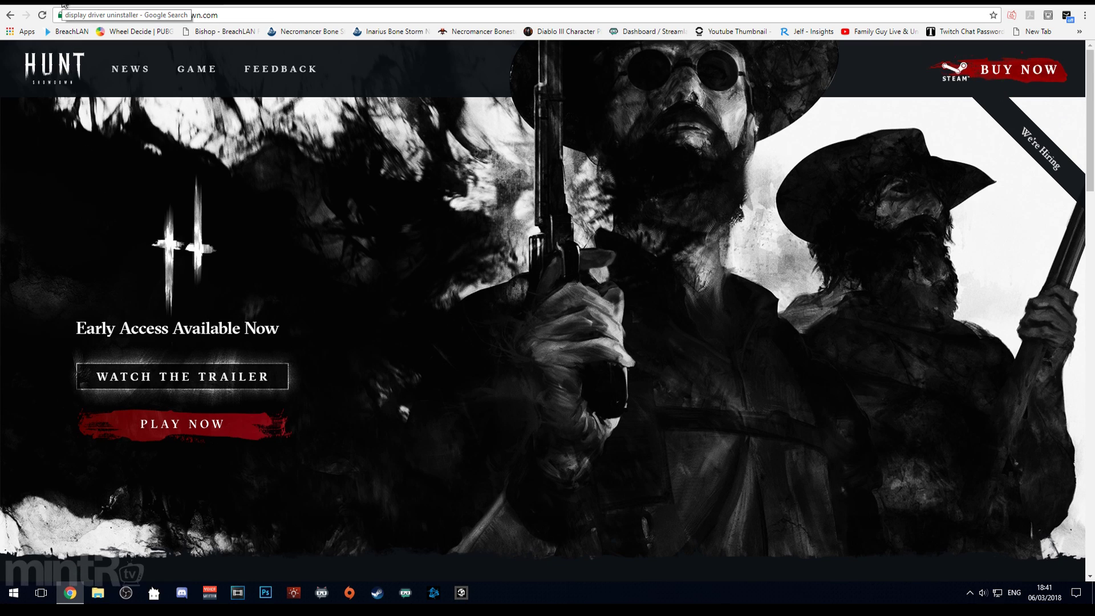
- Open the Guru3D Display Driver Uninstaller page from the Google search results
click(63, 3)
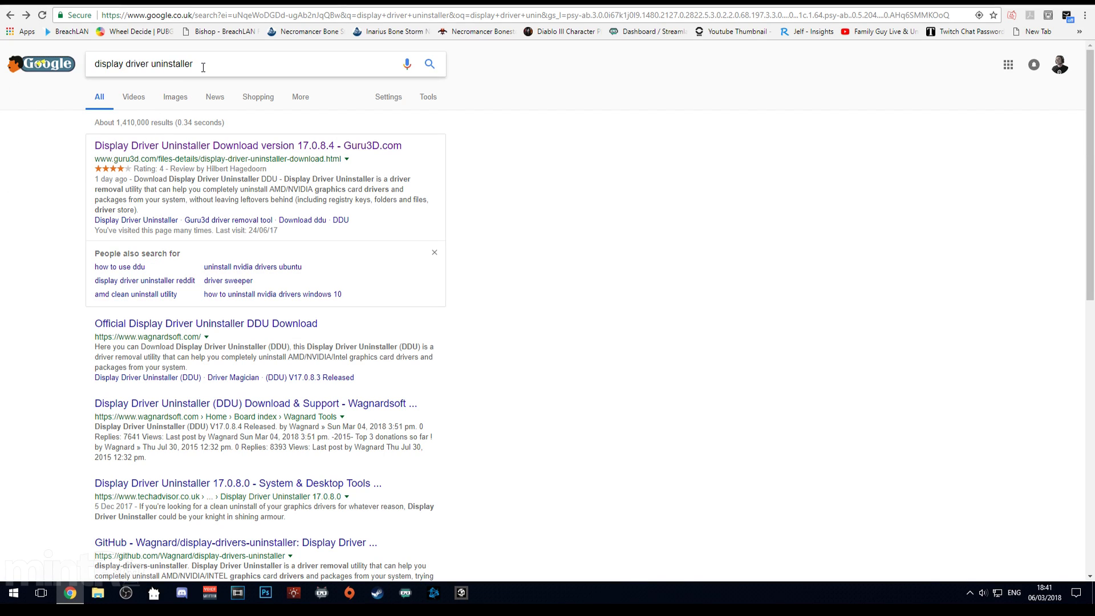
drag(203, 67, 93, 71)
click(46, 152)
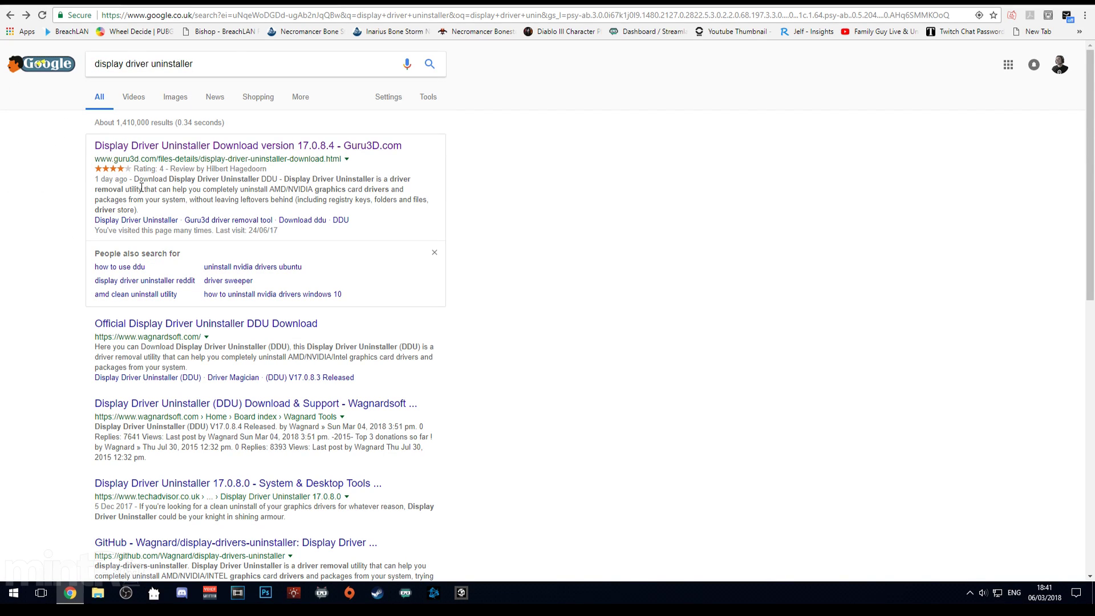
click(365, 146)
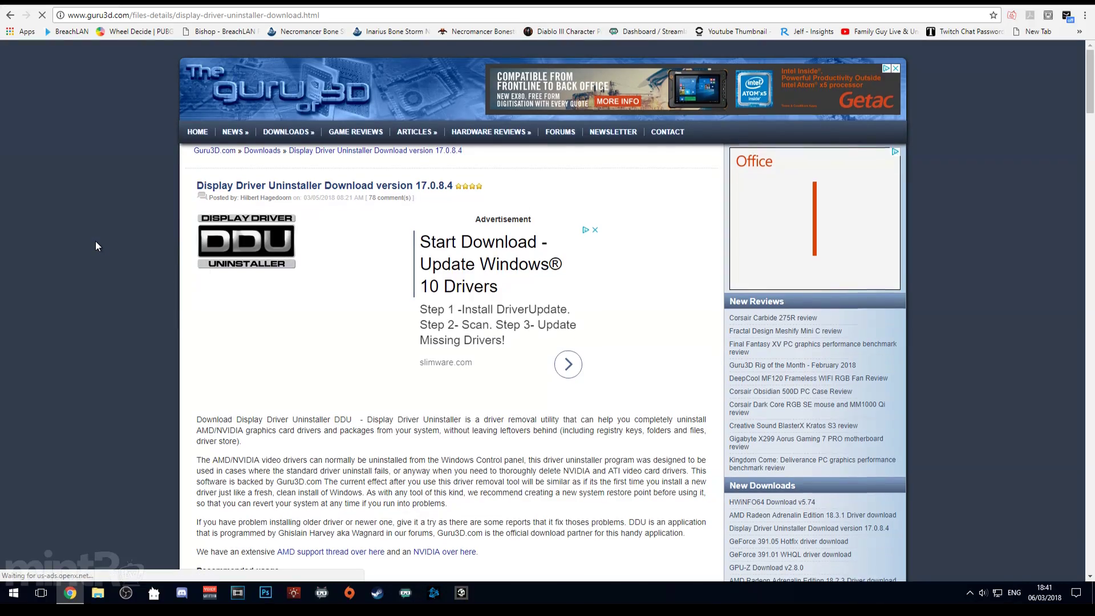
scroll(94, 246, down, 9)
scroll(96, 246, down, 9)
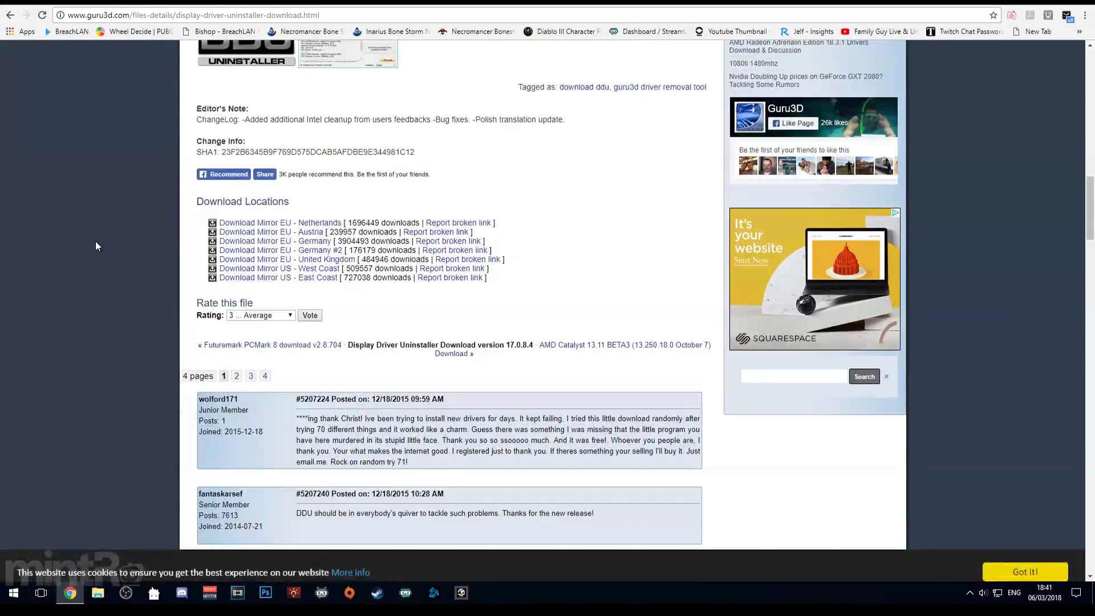
- Download the DDU 17.0.8.4 zip from a mirror, view it in WinRAR, dismiss the licence reminder and minimize WinRAR
click(269, 259)
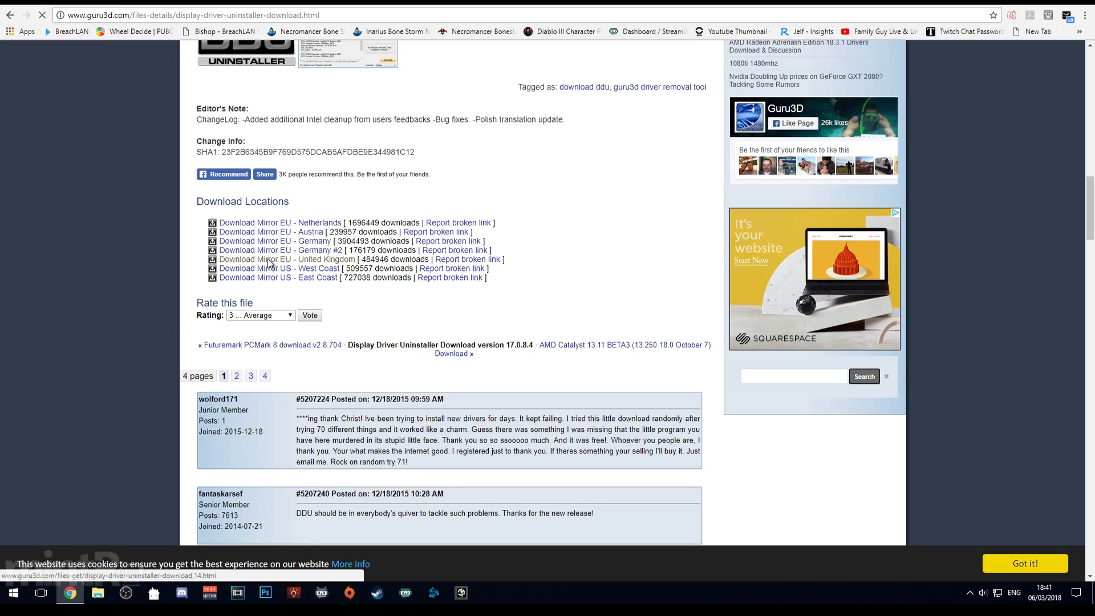
scroll(87, 276, down, 5)
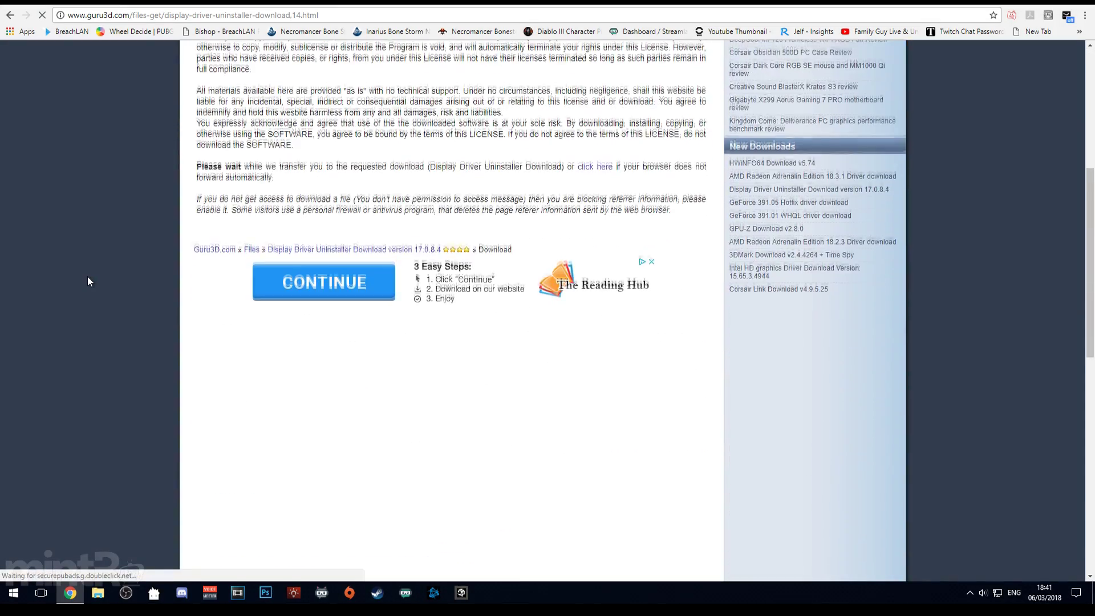
scroll(87, 276, up, 6)
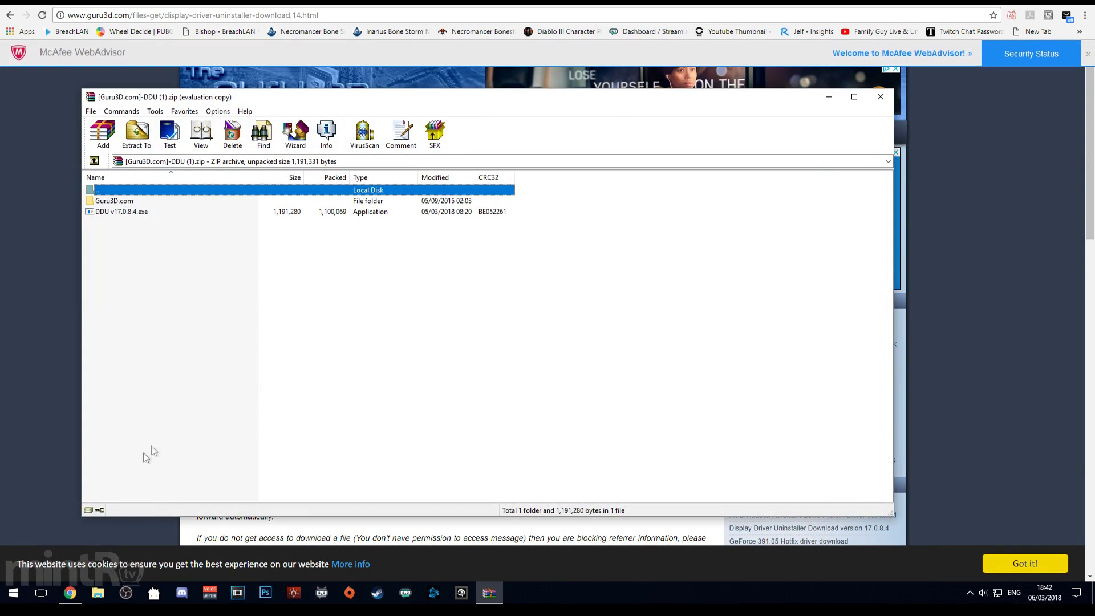
click(113, 202)
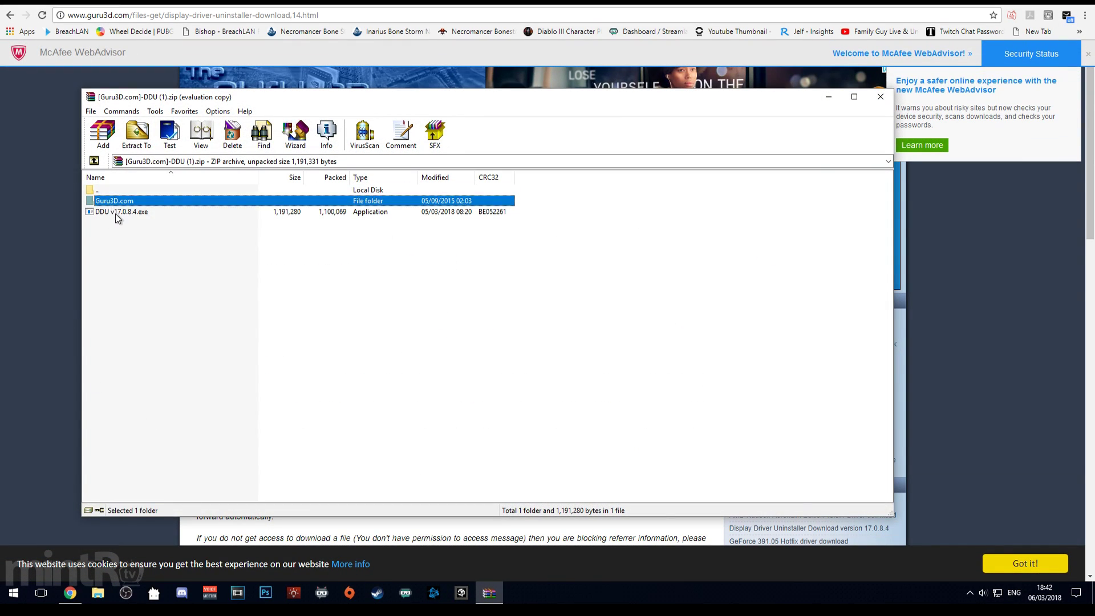
click(549, 311)
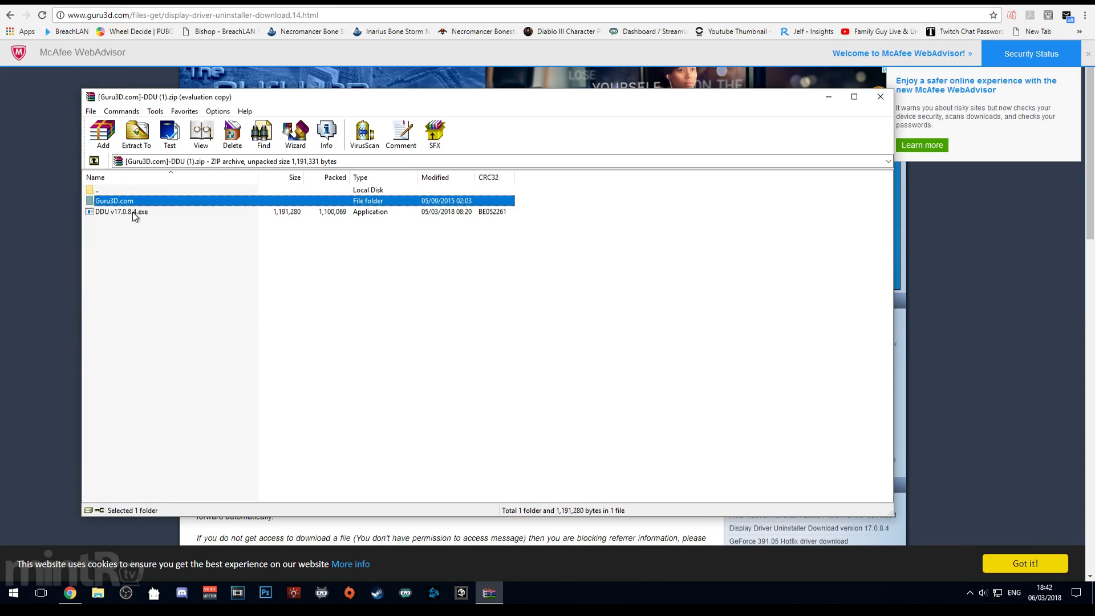
click(829, 101)
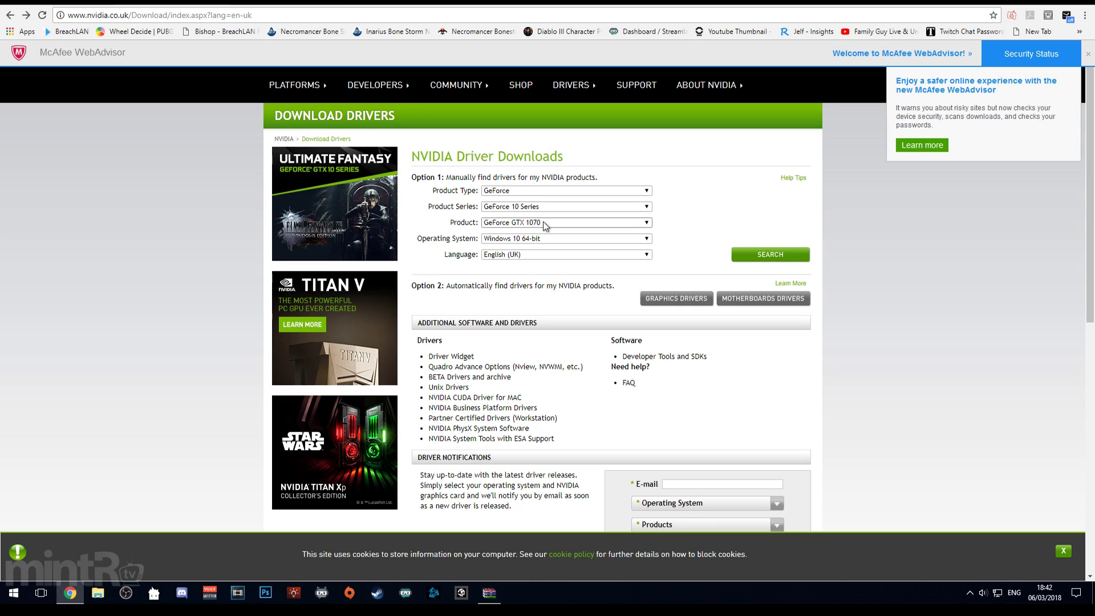
- Search NVIDIA drivers for GeForce 10 Series GTX 1070 on Windows 10 64-bit
click(523, 191)
click(523, 208)
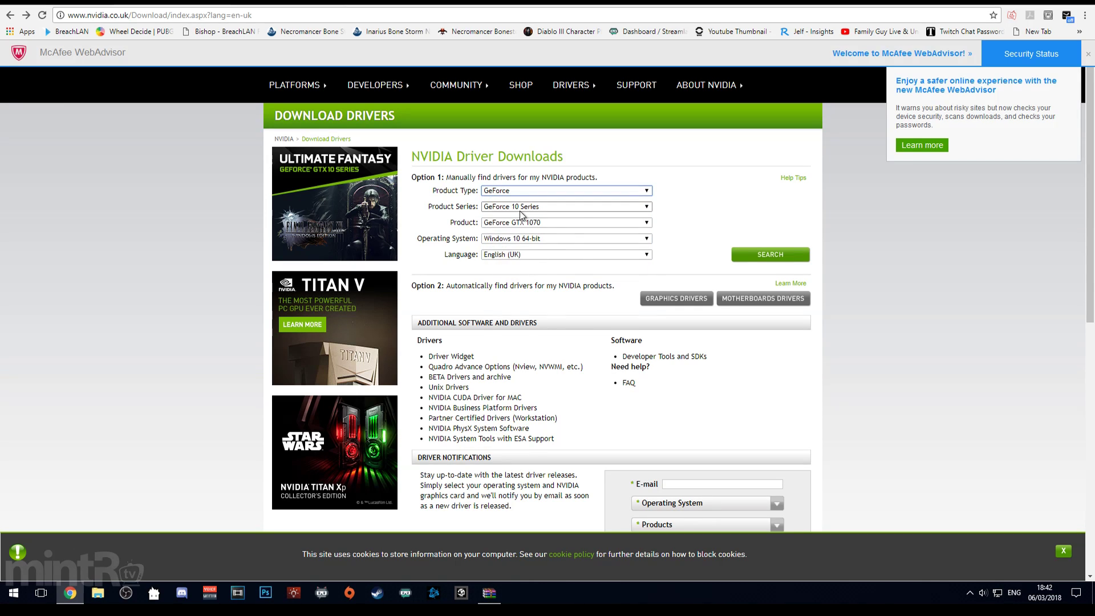
click(565, 206)
click(513, 217)
click(553, 223)
click(553, 223)
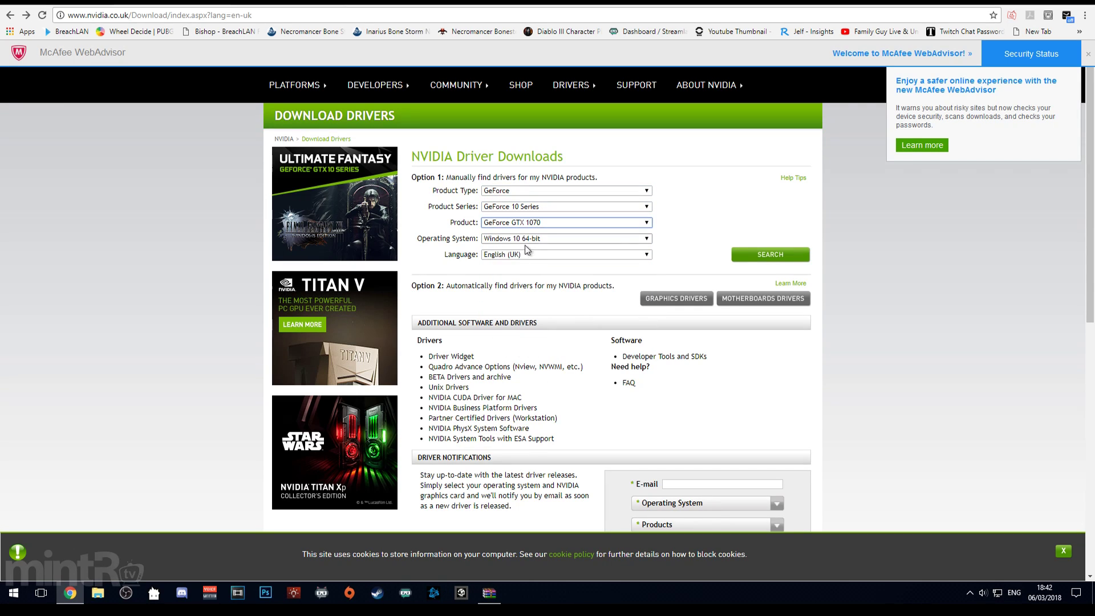
click(531, 238)
click(593, 287)
click(740, 258)
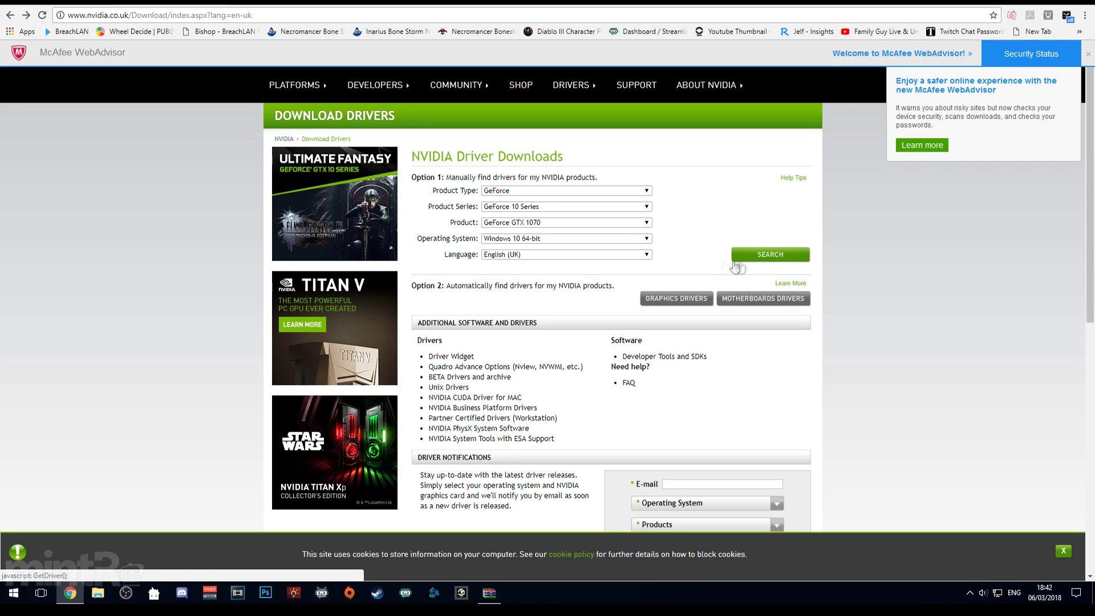
- Start downloading the GeForce 391.01 driver via Agree & Download, then return to the Guru3D tab
click(1089, 54)
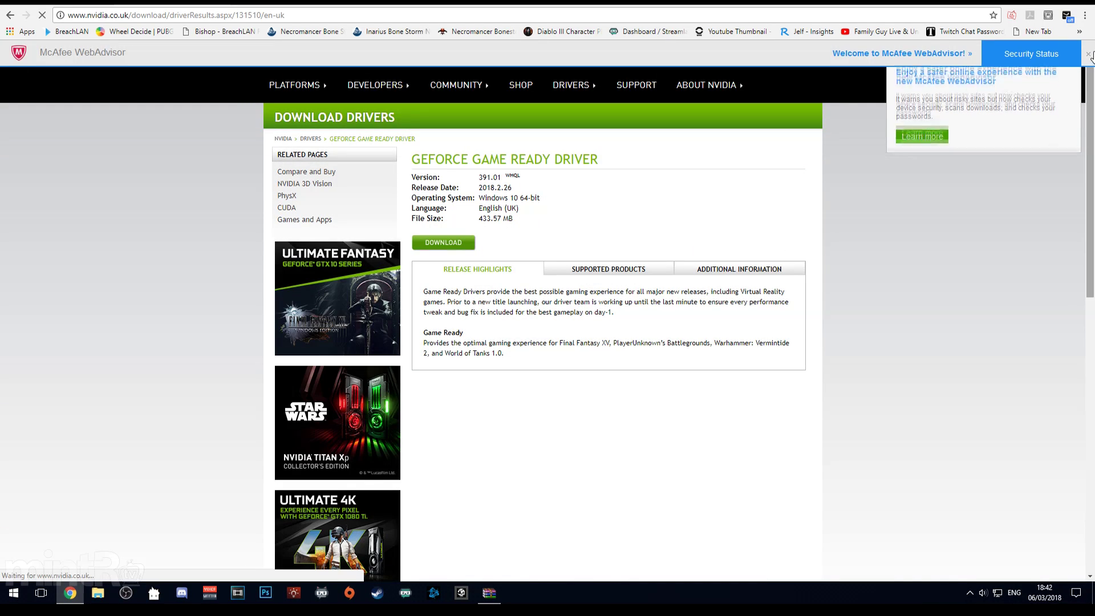
drag(545, 183, 417, 189)
click(528, 194)
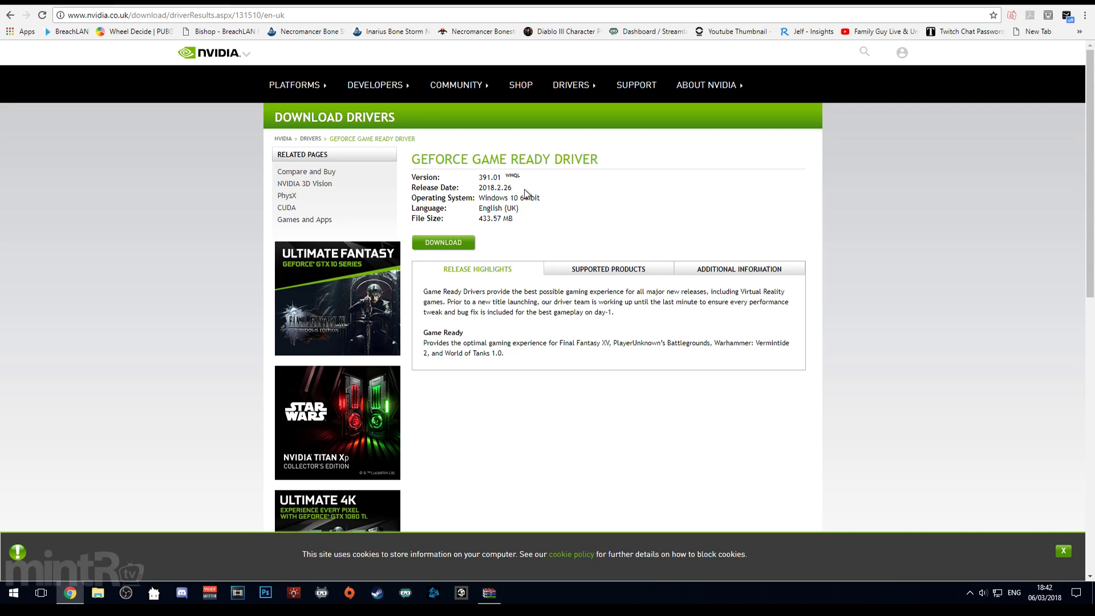
click(445, 244)
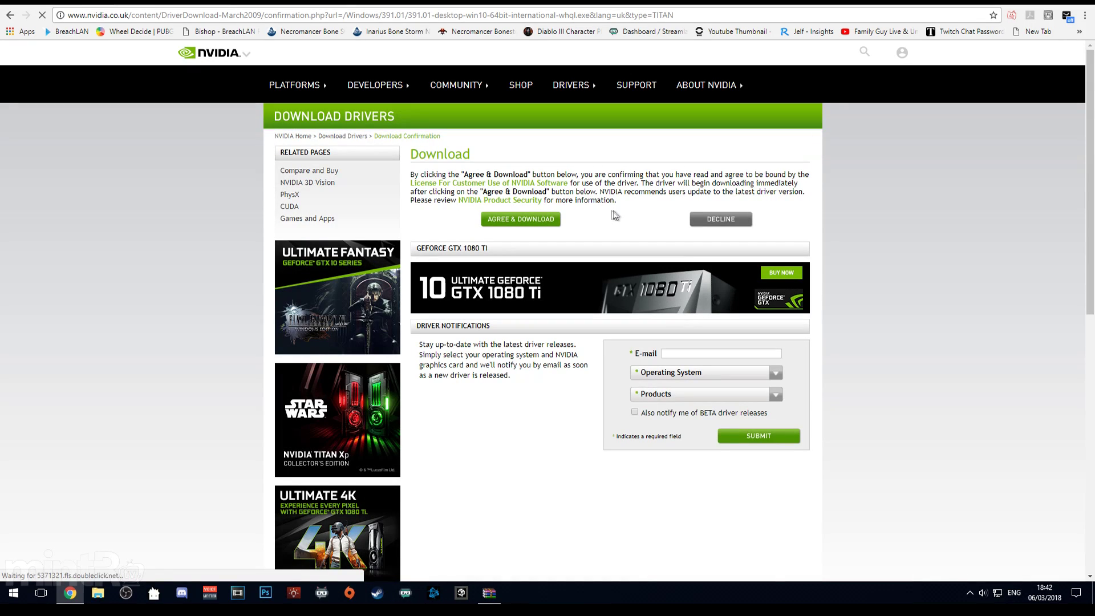
click(529, 221)
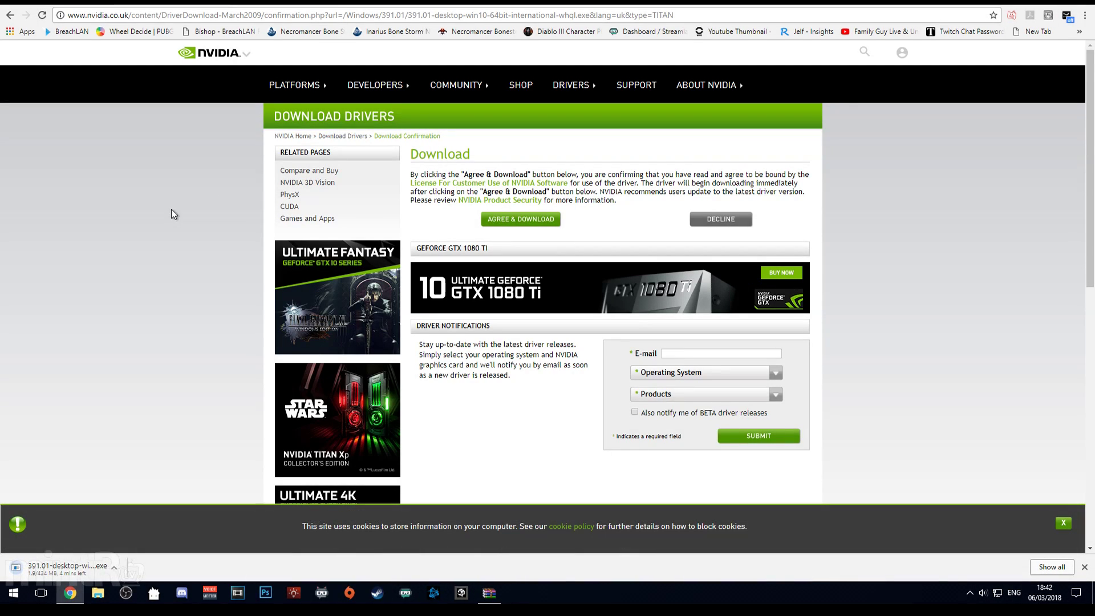
click(66, 7)
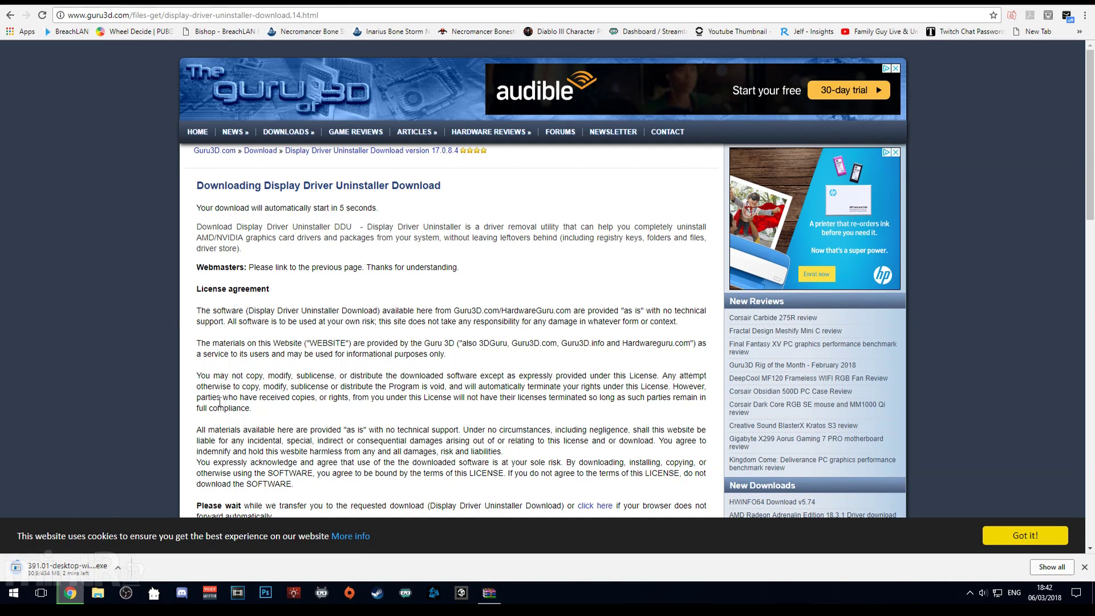
- Run DDU v17.0.8.4.exe directly from the WinRAR archive
click(498, 596)
click(123, 212)
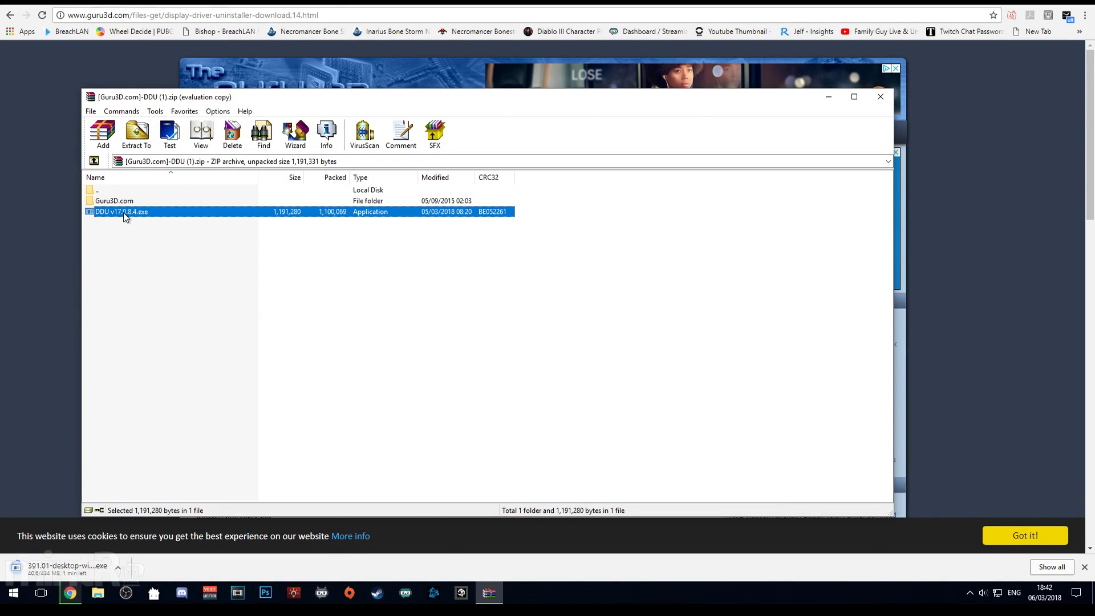
right_click(123, 212)
click(114, 227)
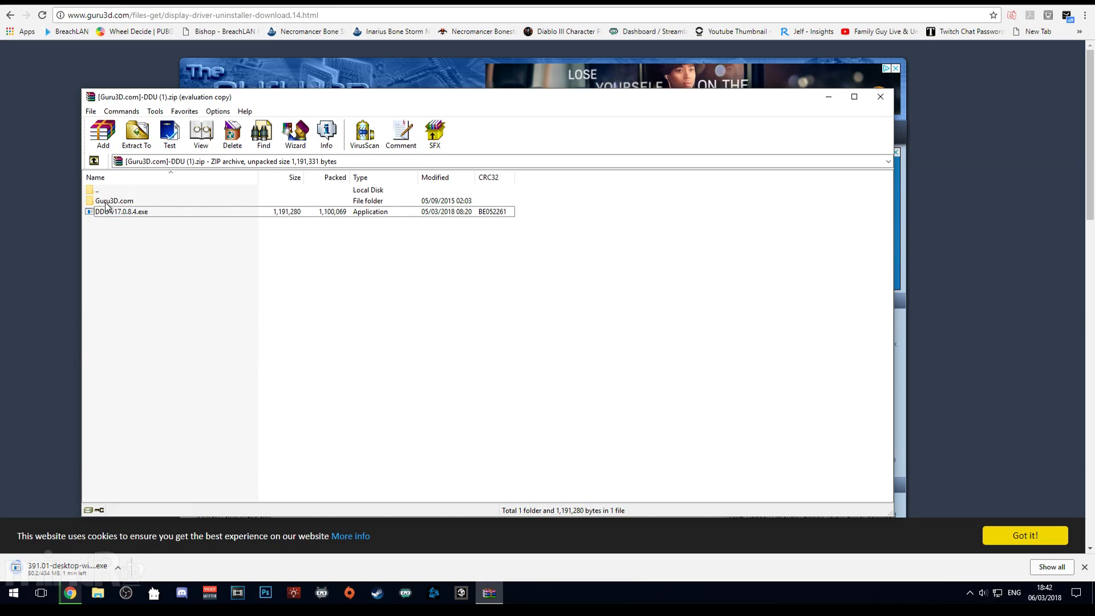
right_click(110, 215)
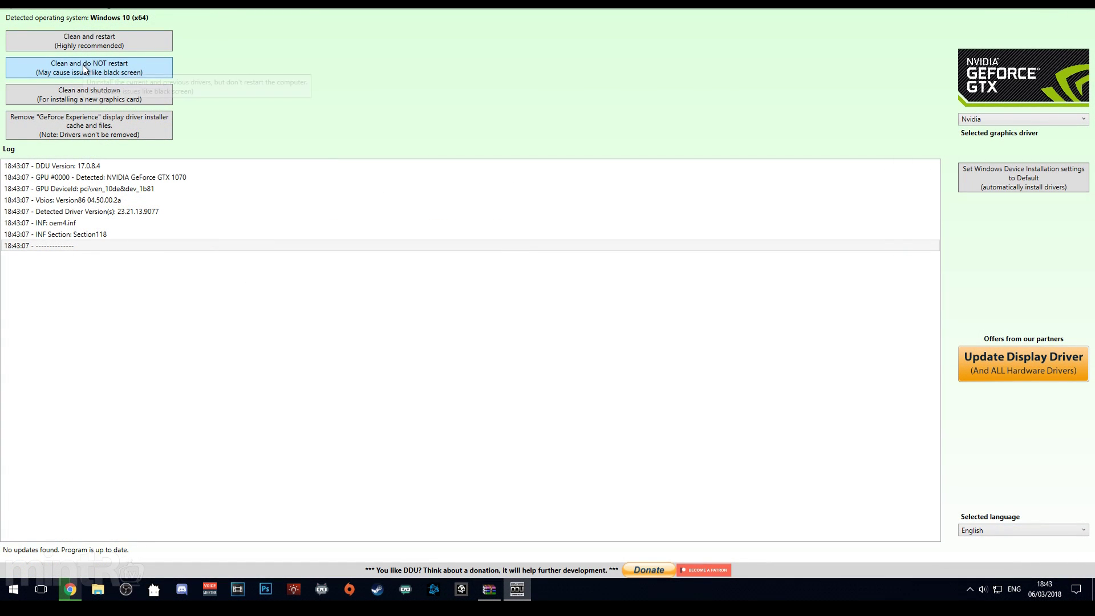
- Keep Nvidia as the driver type and run 'Clean and do NOT restart', acknowledging the message
click(987, 122)
click(856, 128)
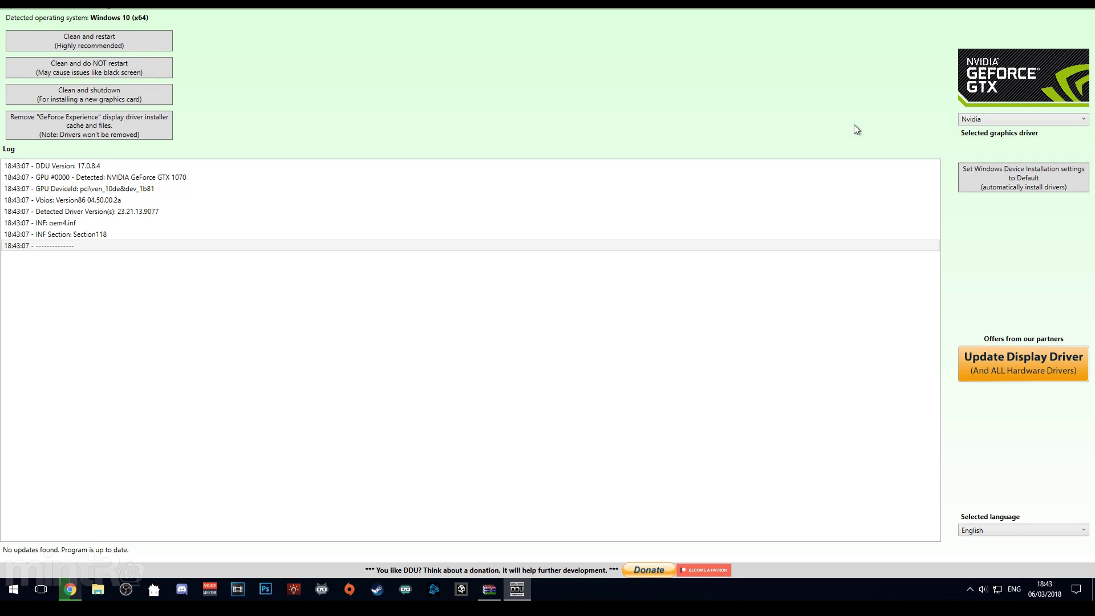
click(979, 121)
click(899, 144)
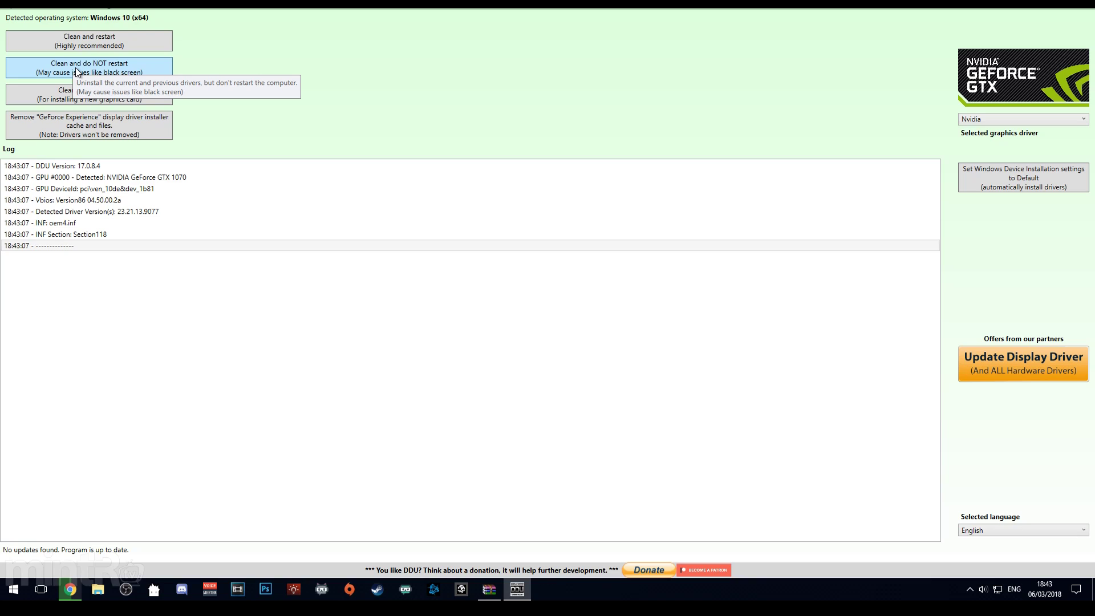
click(68, 589)
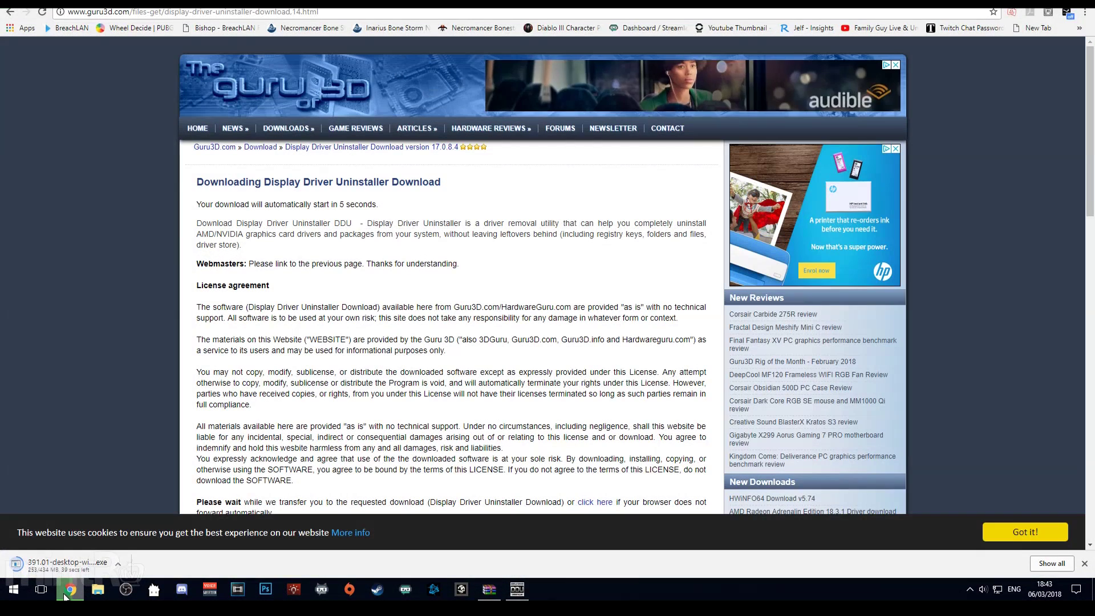
click(71, 589)
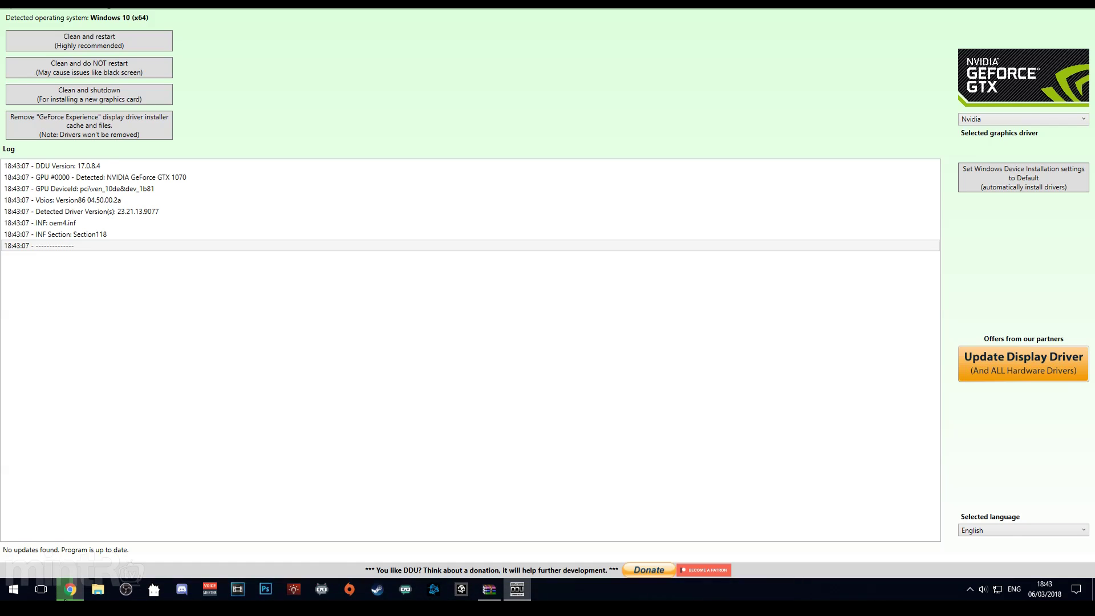
click(98, 73)
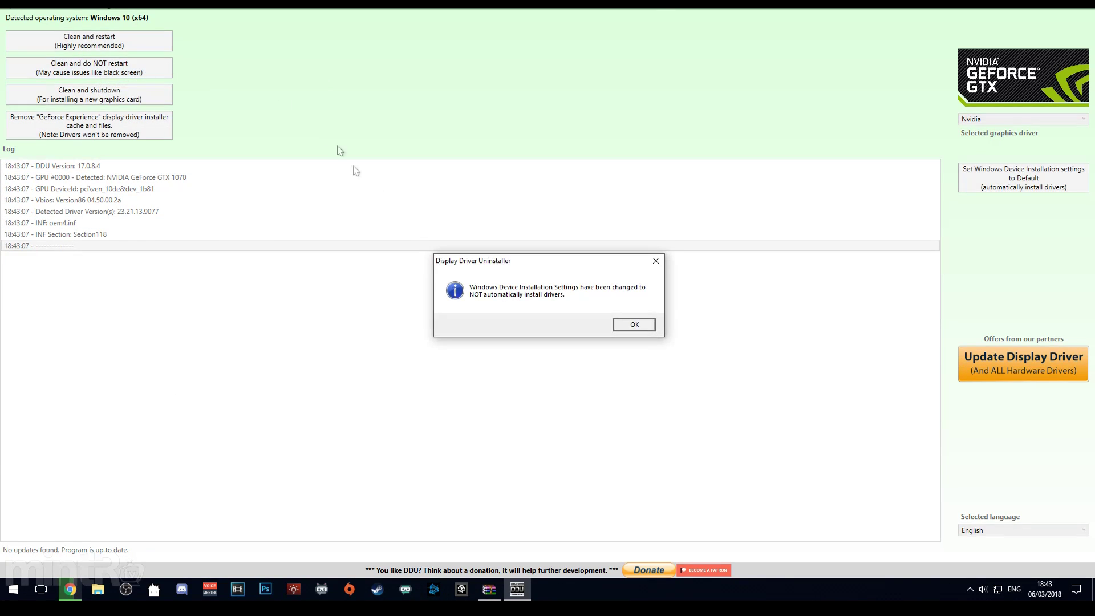
click(647, 326)
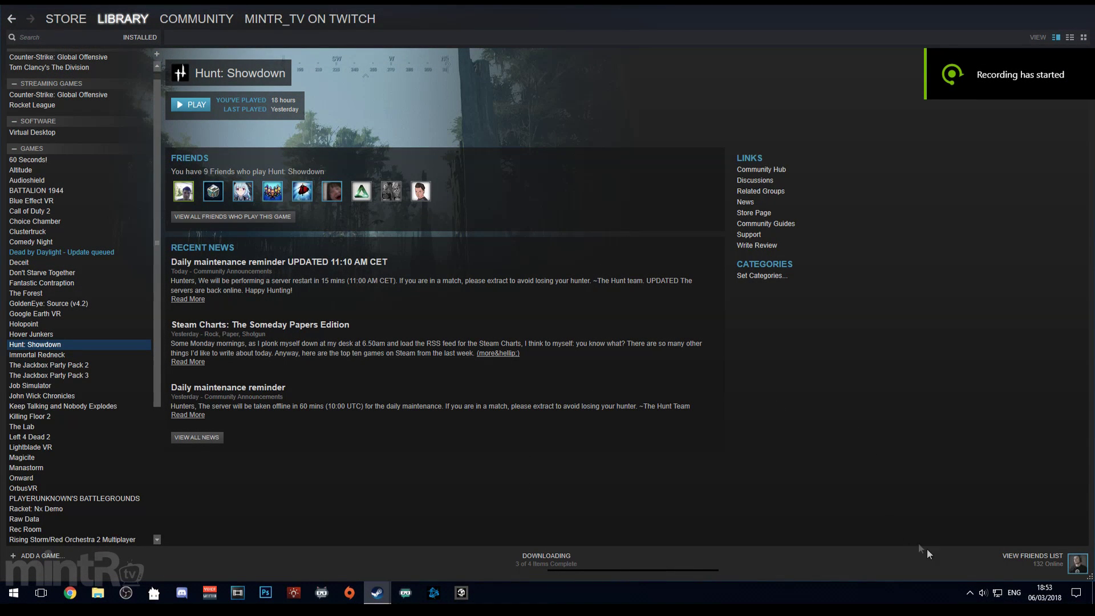
- From the tray, set NVIDIA Control Panel's image preference slider to Performance and apply it
click(970, 593)
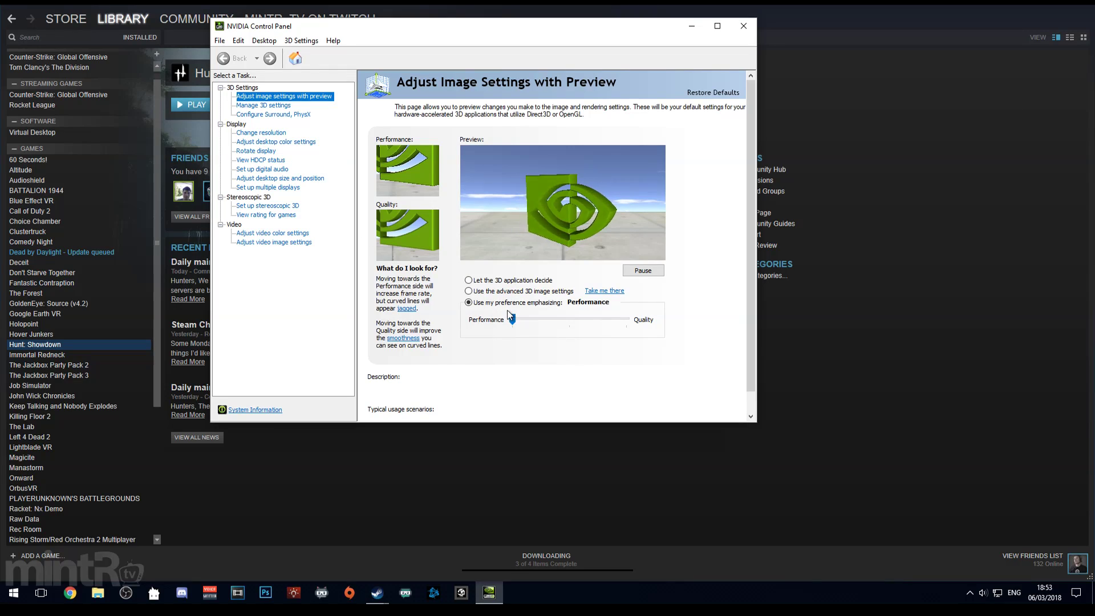
mouse_move(512, 319)
mouse_down()
mouse_move(643, 322)
mouse_move(512, 321)
mouse_up()
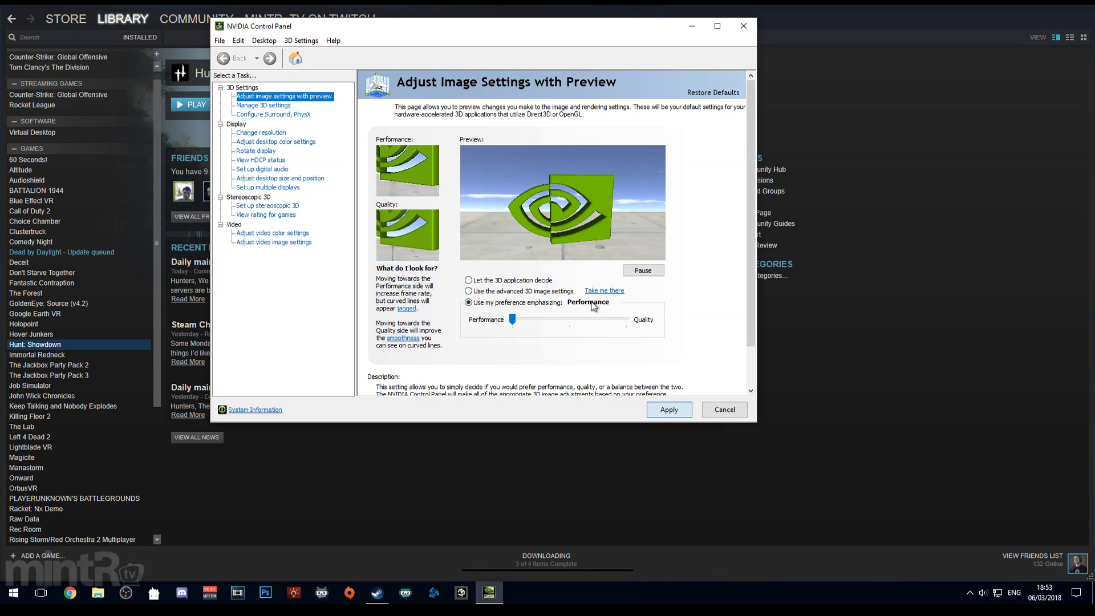
click(669, 409)
- Close NVIDIA Control Panel and open Hunt: Showdown's Properties in Steam
click(744, 26)
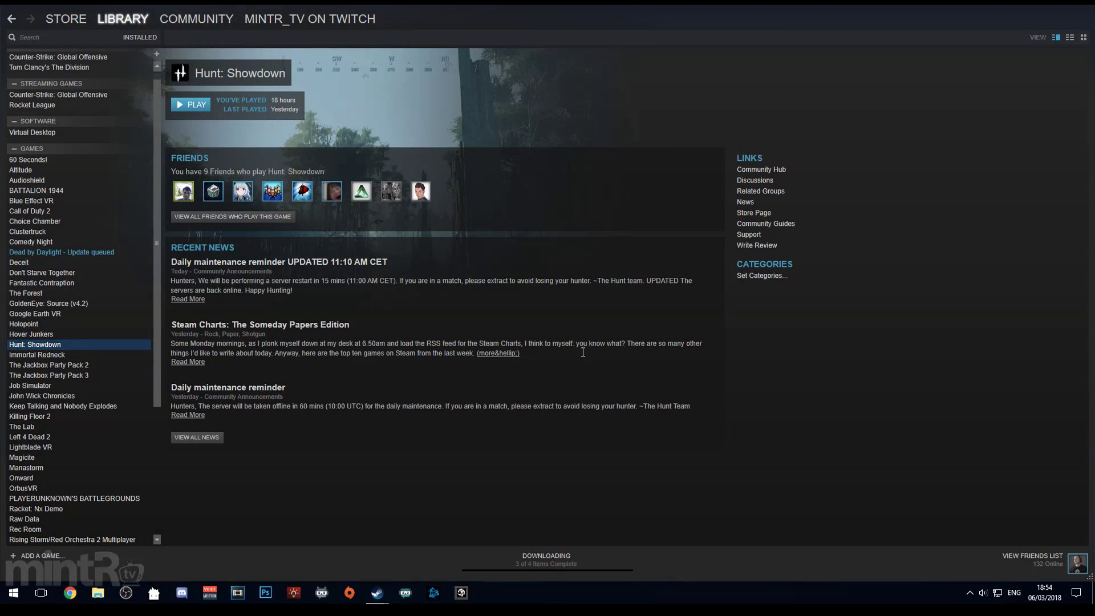
click(40, 335)
click(48, 345)
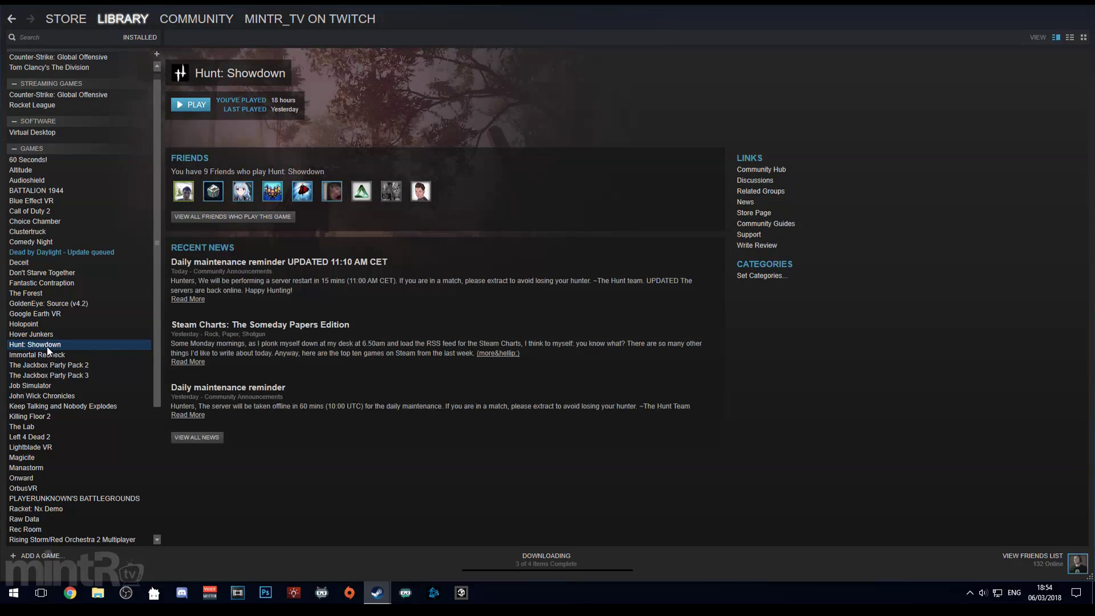
right_click(49, 351)
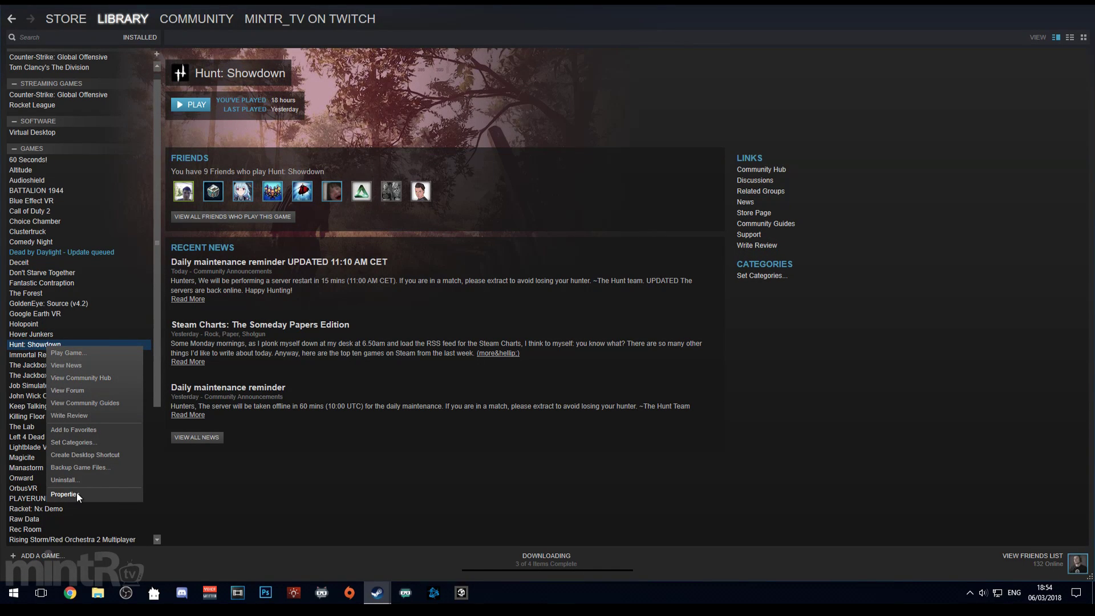
click(65, 494)
drag(489, 122, 456, 87)
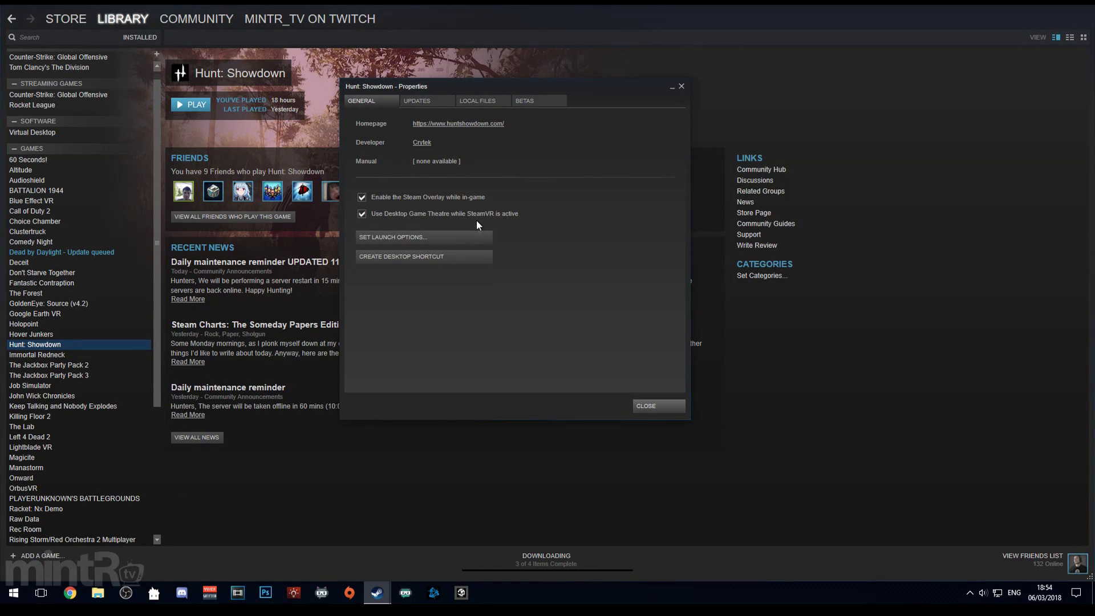
- Set the launch options to -cpuCount=8 -maxMem=10240 -maxVRAM=8192 and confirm
click(379, 238)
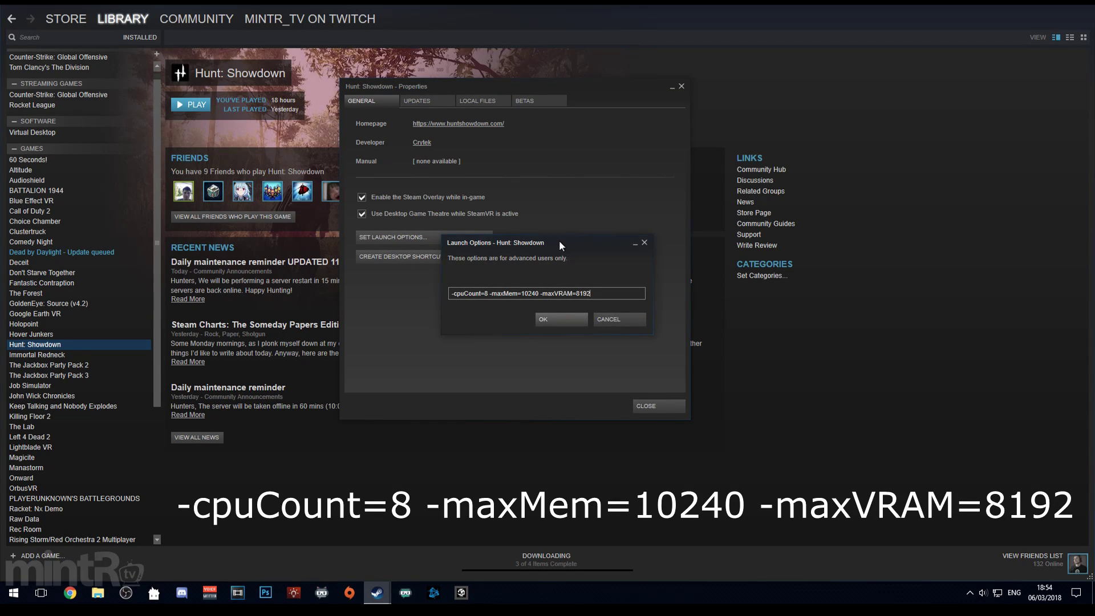
drag(561, 246, 523, 162)
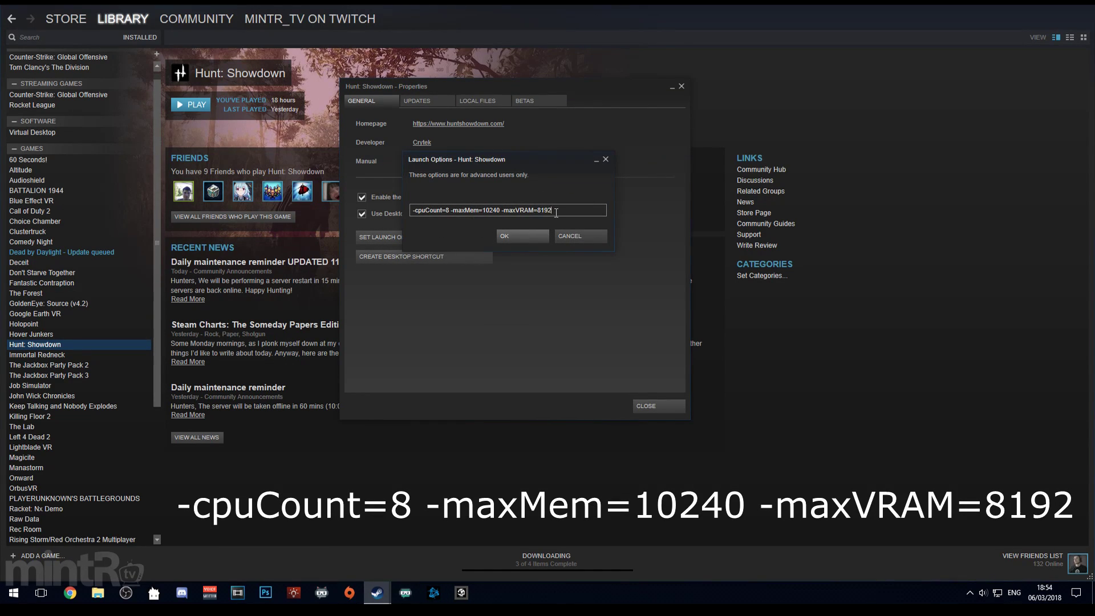
drag(556, 213, 381, 215)
click(563, 210)
click(541, 236)
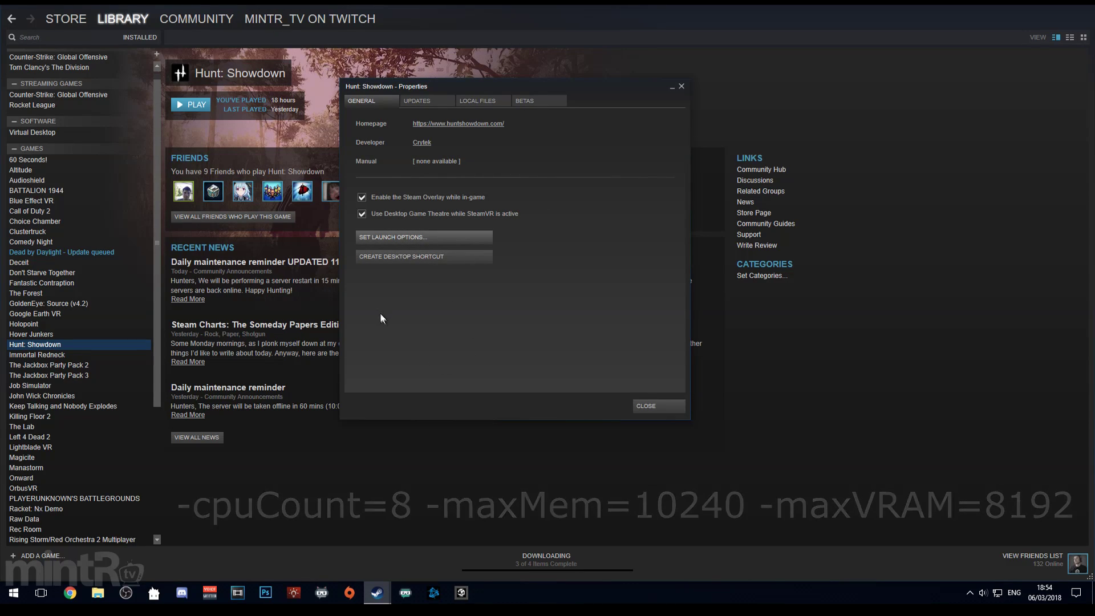
- Close and reopen Hunt: Showdown's Properties, then view its Local Files tab (14165 MB on drive G)
click(672, 408)
right_click(67, 345)
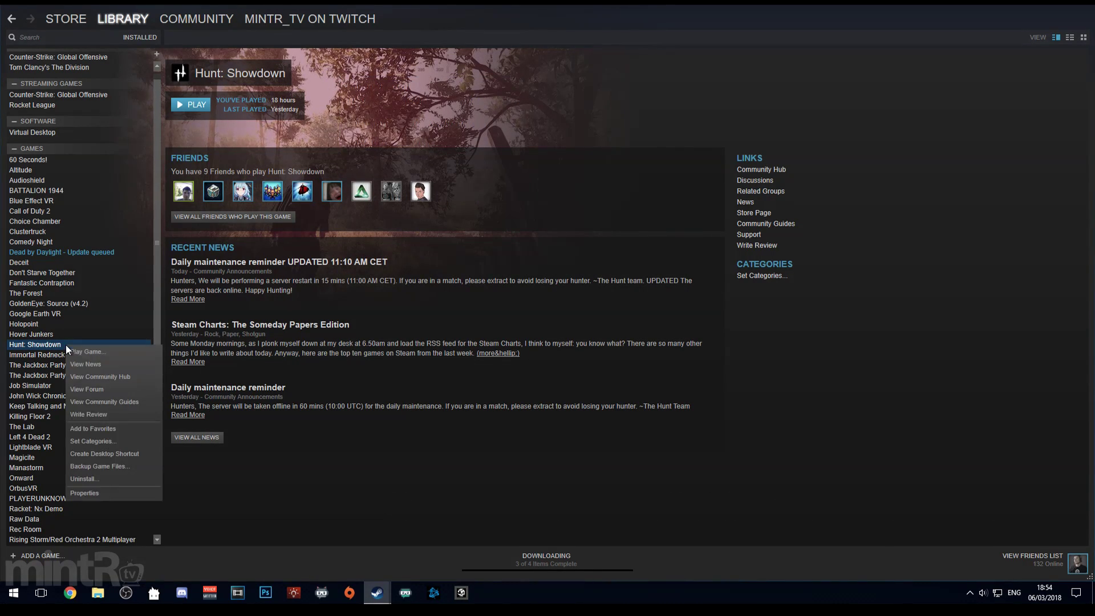
click(104, 494)
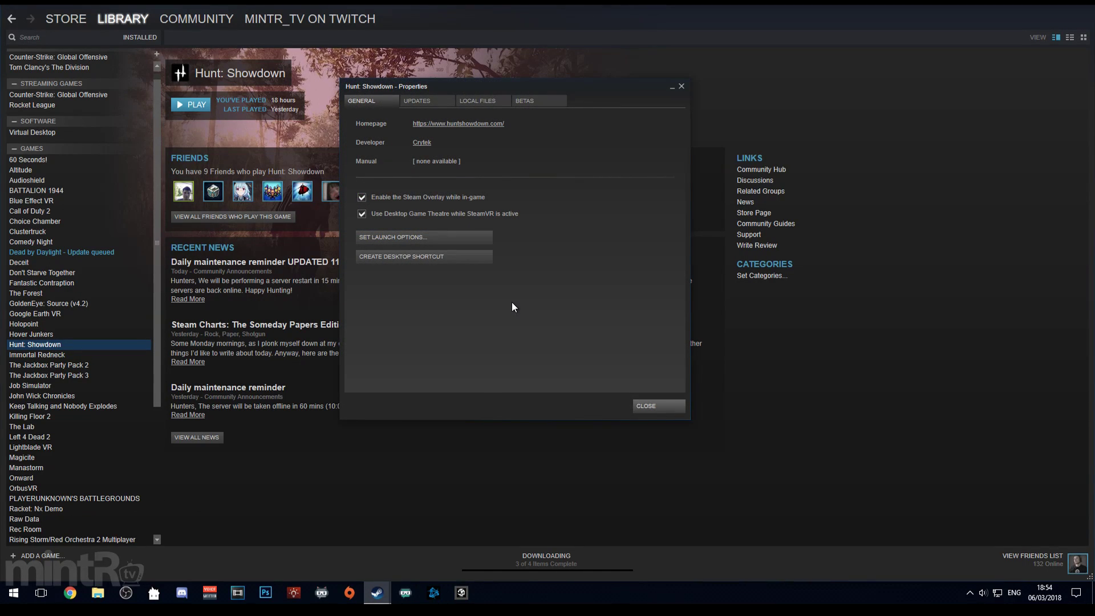
click(482, 111)
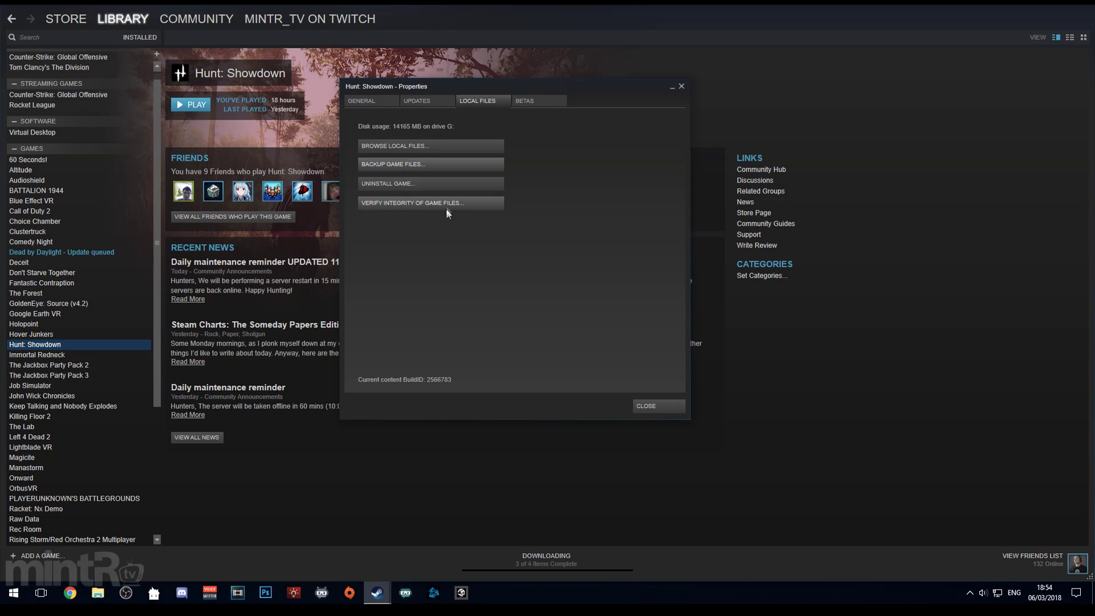